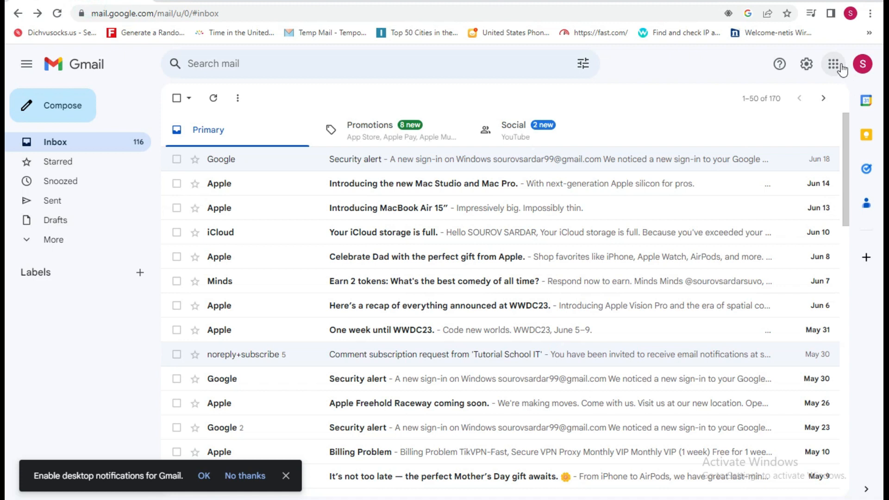
Switch from Gmail to Blogger through the Google apps and select the Tutorial School IT blog.
{"action": "left_click", "coordinate": [834, 65]}
{"action": "scroll", "coordinate": [808, 225], "scroll_direction": "down", "scroll_amount": 5}
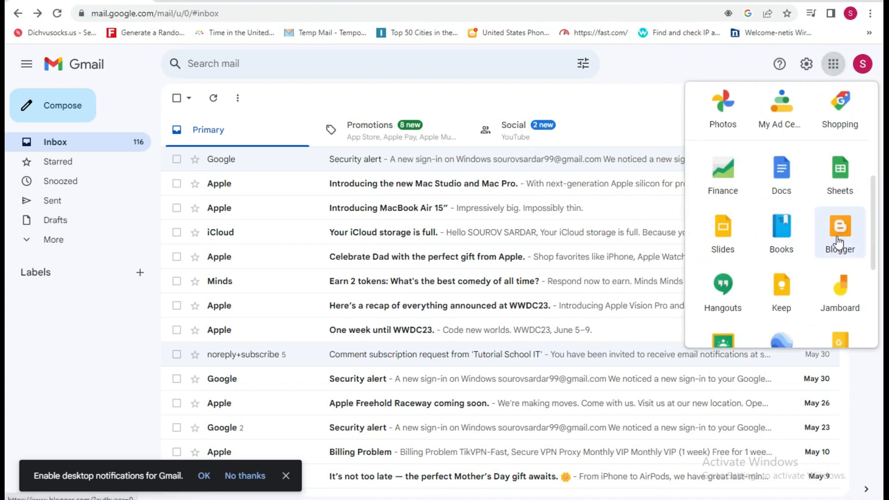
{"action": "left_click", "coordinate": [839, 248]}
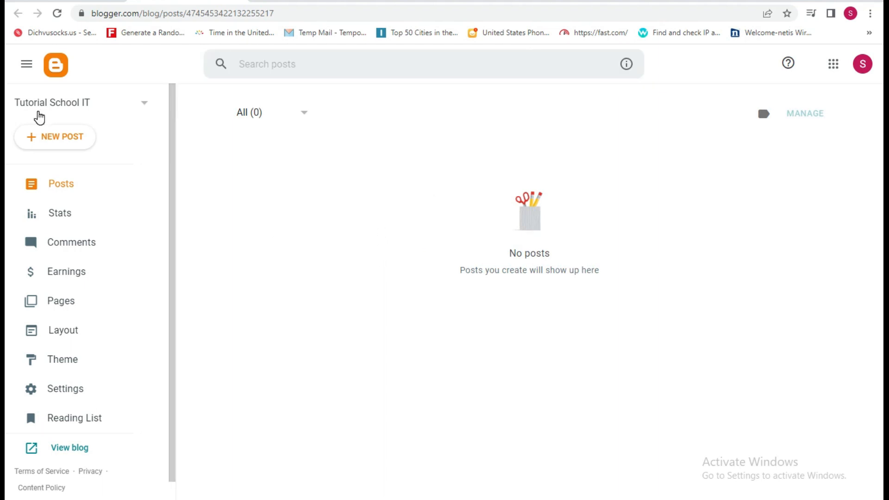
{"action": "left_click", "coordinate": [144, 107]}
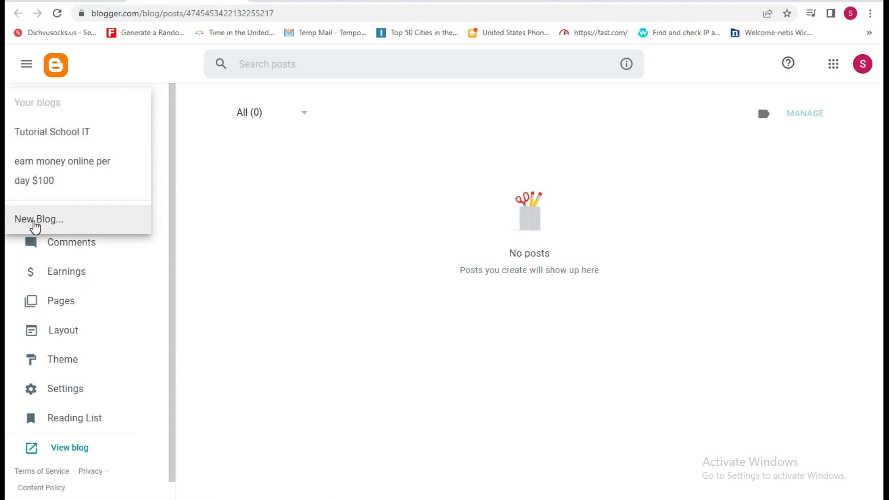
{"action": "left_click", "coordinate": [66, 133]}
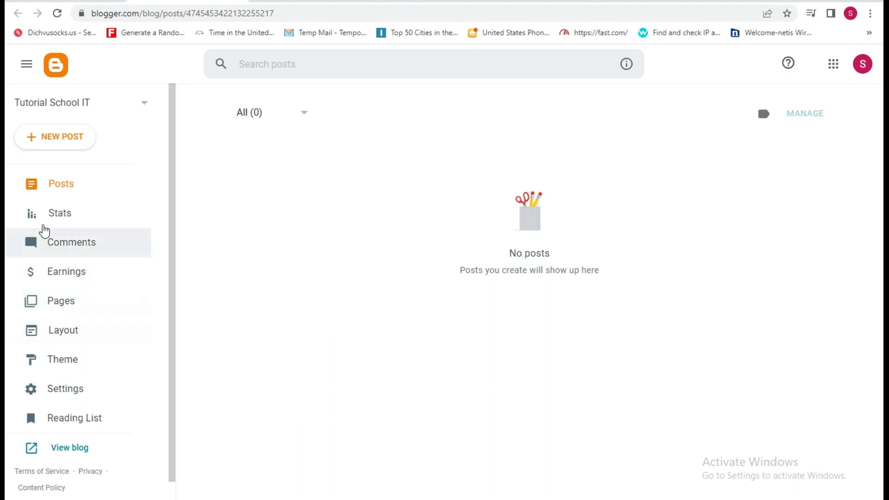
Check the blog's stats, return to its posts and start a new post with the body text "sdfgasugdkasghdkljasgdugbj".
{"action": "left_click", "coordinate": [51, 212]}
{"action": "left_click", "coordinate": [62, 185]}
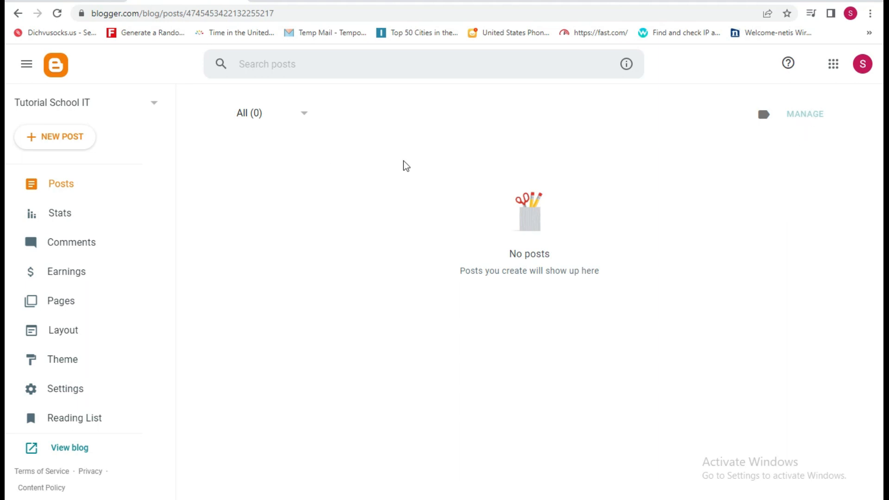
{"action": "left_click", "coordinate": [65, 145]}
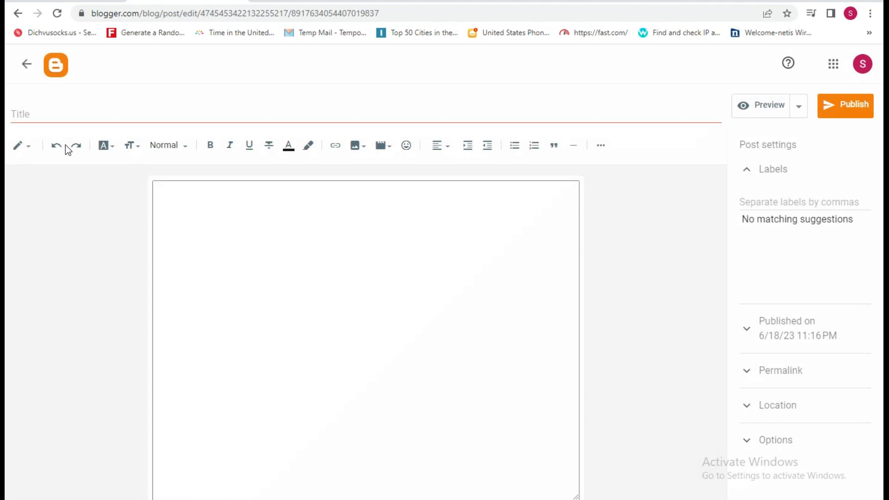
{"action": "left_click", "coordinate": [224, 218]}
{"action": "type", "text": "sdfgasugdkasghdkljasgdugbj"}
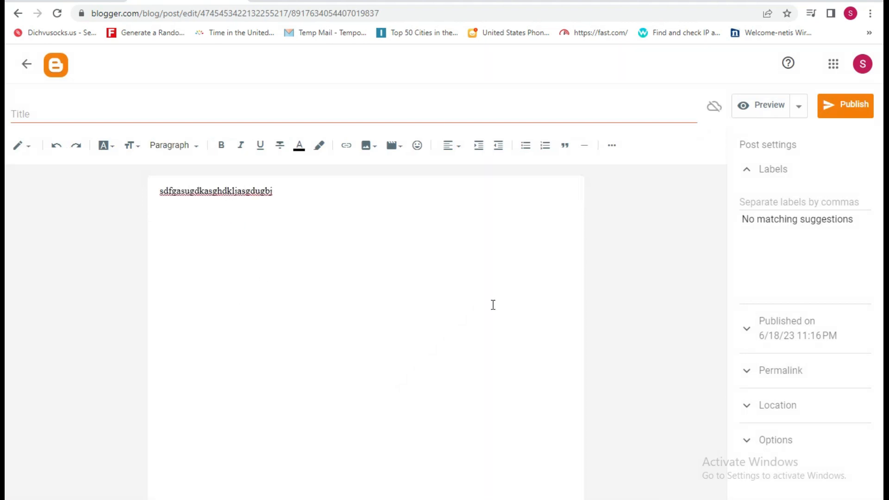
Publish the untitled post to the blog and confirm the publication.
{"action": "left_click", "coordinate": [786, 202]}
{"action": "left_click", "coordinate": [849, 113]}
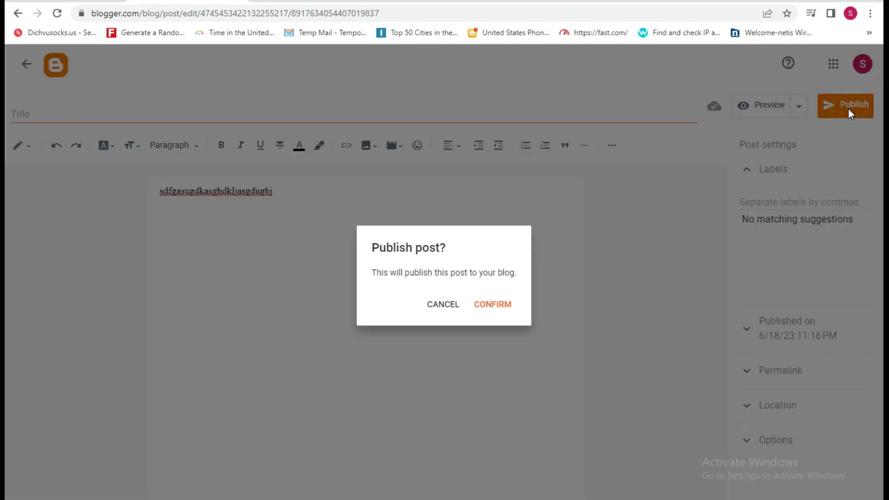
{"action": "left_click", "coordinate": [485, 309]}
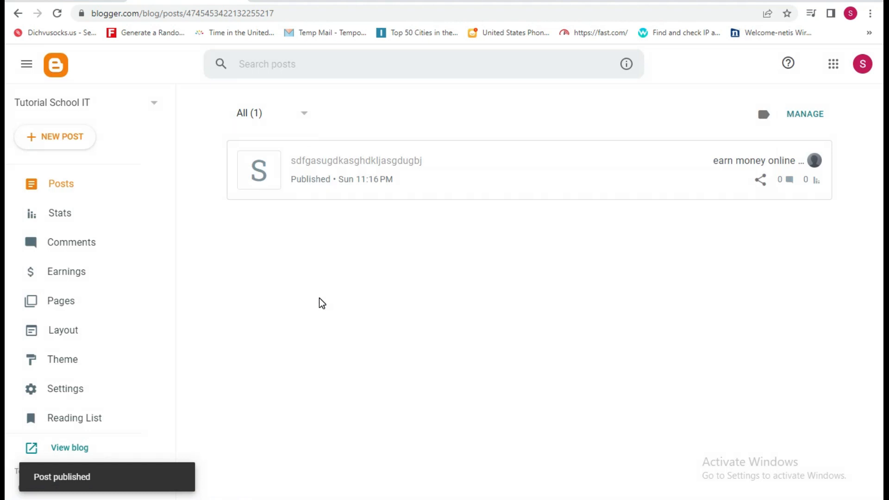
View the live blog and its author's profile, and return to the blog's post list.
{"action": "scroll", "coordinate": [64, 284], "scroll_direction": "down", "scroll_amount": 2}
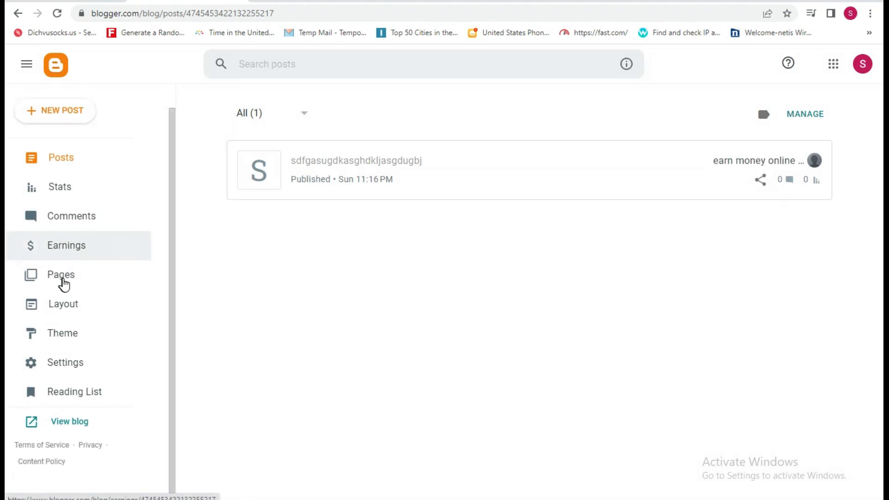
{"action": "left_click", "coordinate": [70, 422]}
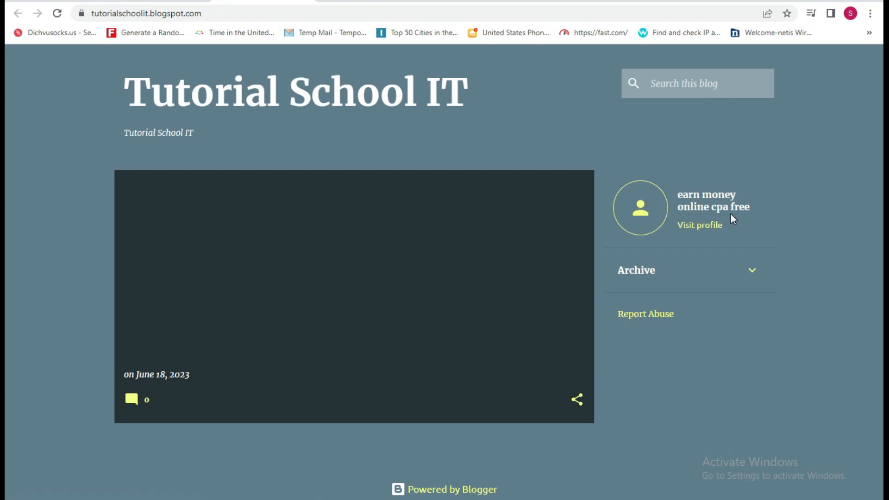
{"action": "left_click", "coordinate": [700, 227]}
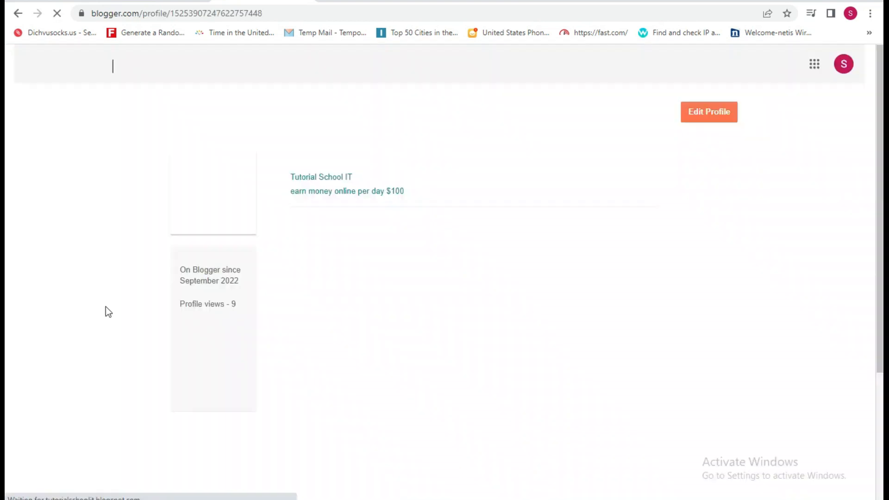
{"action": "left_click", "coordinate": [309, 1]}
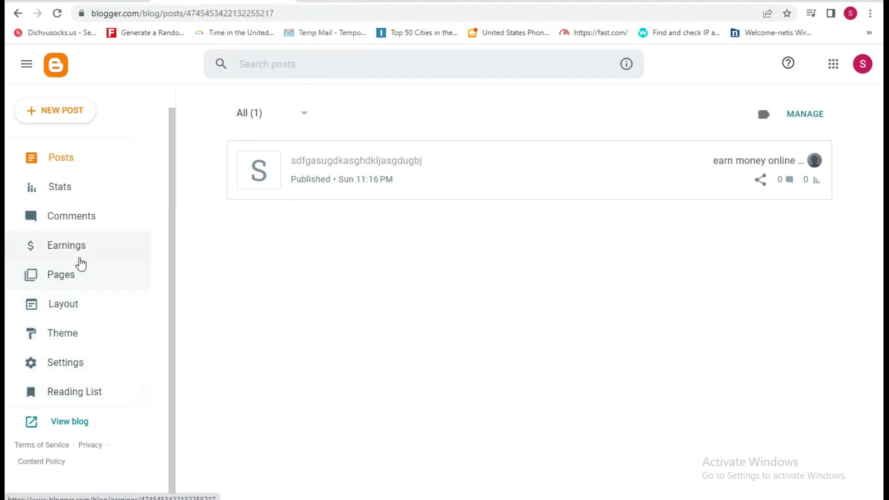
Examine the blog's statistics from followers, posts and comments down to the page views.
{"action": "left_click", "coordinate": [62, 215]}
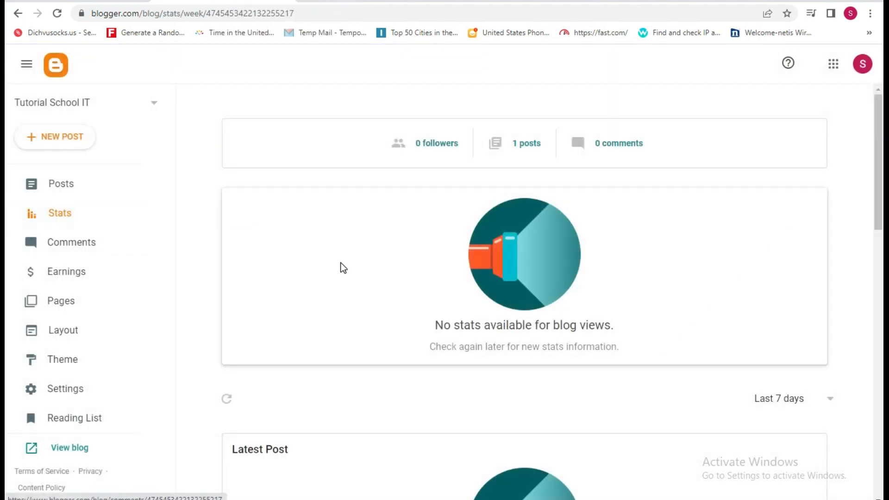
{"action": "scroll", "coordinate": [536, 276], "scroll_direction": "down", "scroll_amount": 10}
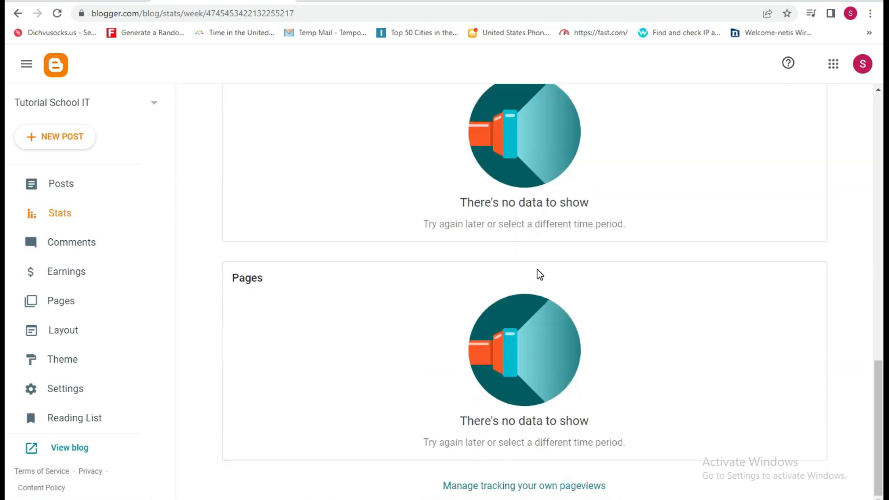
{"action": "scroll", "coordinate": [537, 274], "scroll_direction": "up", "scroll_amount": 10}
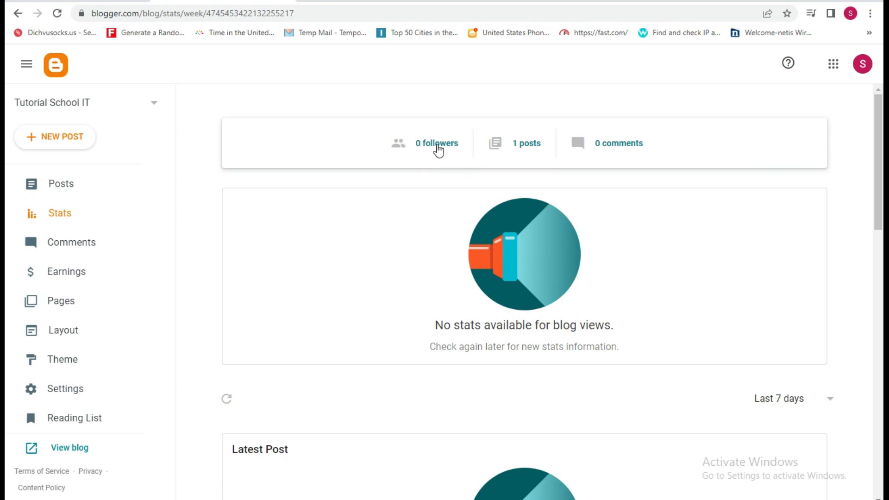
Look at the blog's comments, its AdSense earnings options and its list of pages.
{"action": "left_click", "coordinate": [74, 245]}
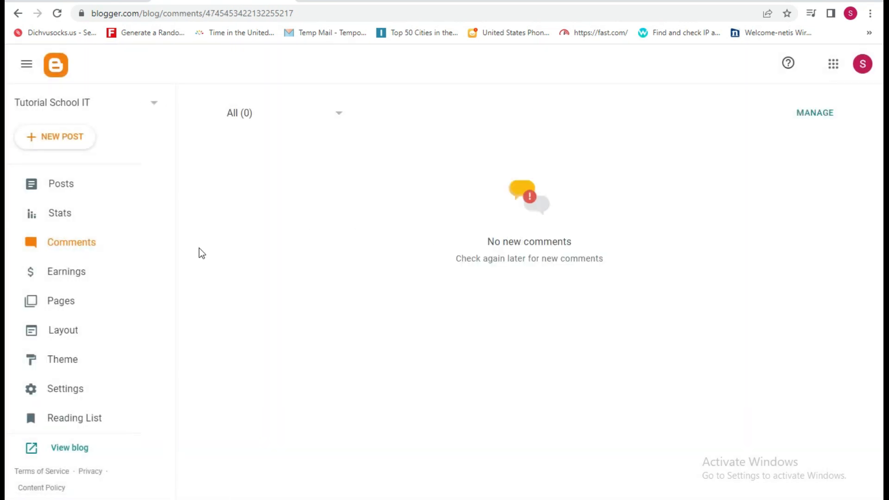
{"action": "left_click", "coordinate": [49, 280]}
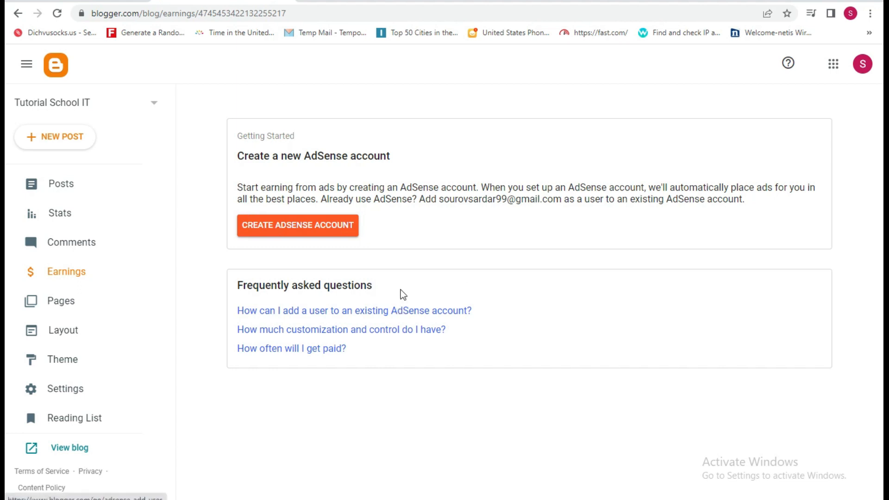
{"action": "left_click", "coordinate": [72, 313]}
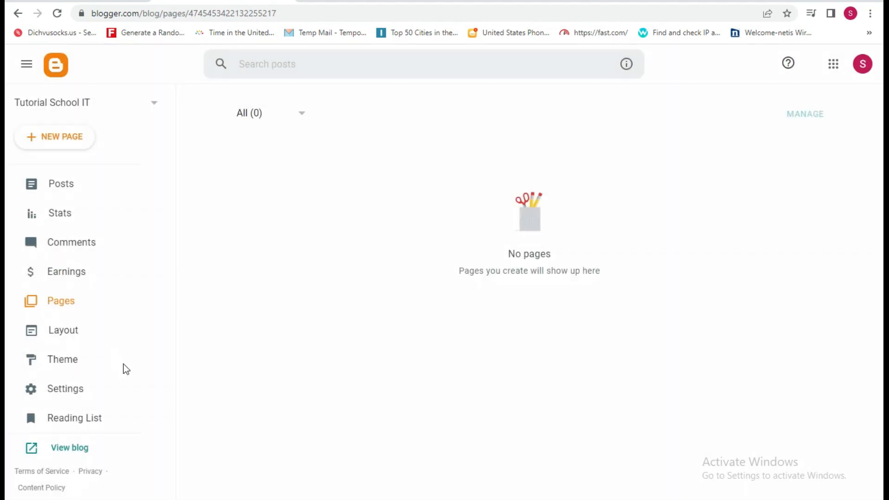
Examine the blog's layout gadgets from the header through the sidebar and ads to the footer.
{"action": "left_click", "coordinate": [62, 339]}
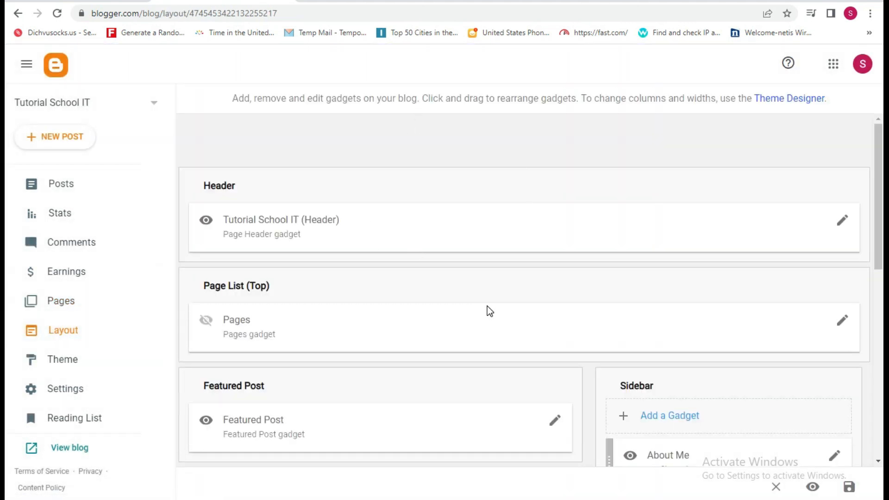
{"action": "scroll", "coordinate": [488, 308], "scroll_direction": "down", "scroll_amount": 5}
{"action": "scroll", "coordinate": [487, 306], "scroll_direction": "down", "scroll_amount": 4}
{"action": "scroll", "coordinate": [487, 306], "scroll_direction": "up", "scroll_amount": 4}
{"action": "scroll", "coordinate": [487, 307], "scroll_direction": "down", "scroll_amount": 4}
{"action": "scroll", "coordinate": [521, 289], "scroll_direction": "up", "scroll_amount": 10}
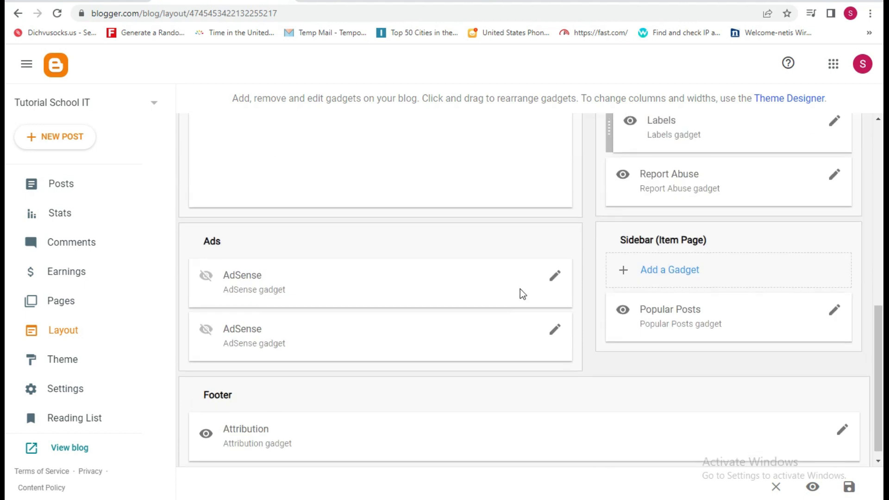
{"action": "scroll", "coordinate": [520, 293], "scroll_direction": "down", "scroll_amount": 10}
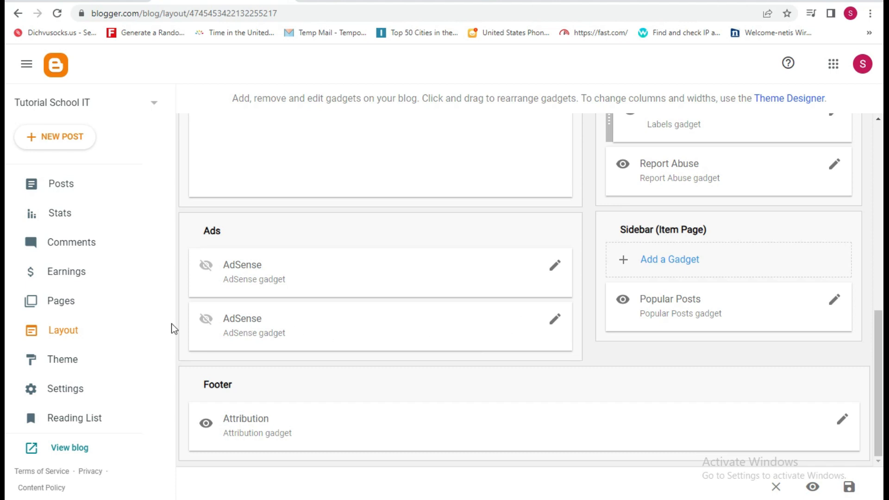
Browse the available blog themes, including the Contempo and Emporio variants.
{"action": "left_click", "coordinate": [78, 358]}
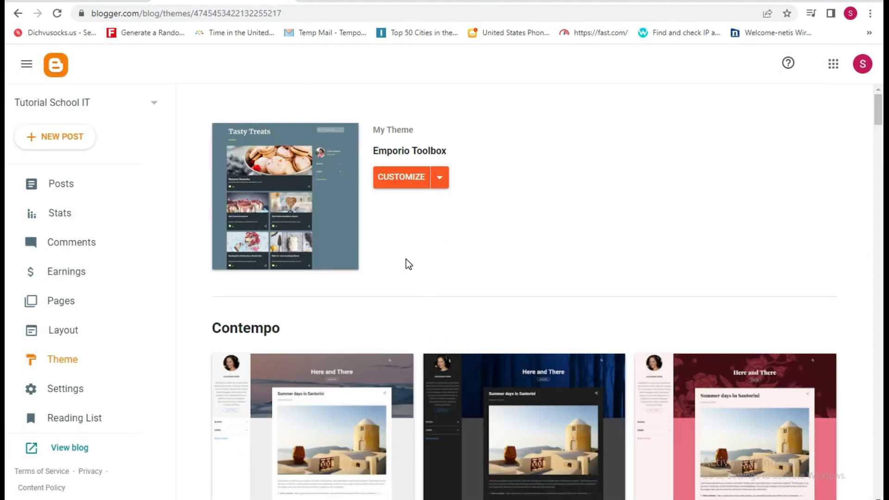
{"action": "scroll", "coordinate": [408, 264], "scroll_direction": "down", "scroll_amount": 20}
{"action": "scroll", "coordinate": [408, 264], "scroll_direction": "down", "scroll_amount": 8}
{"action": "scroll", "coordinate": [409, 264], "scroll_direction": "up", "scroll_amount": 20}
{"action": "scroll", "coordinate": [408, 263], "scroll_direction": "up", "scroll_amount": 15}
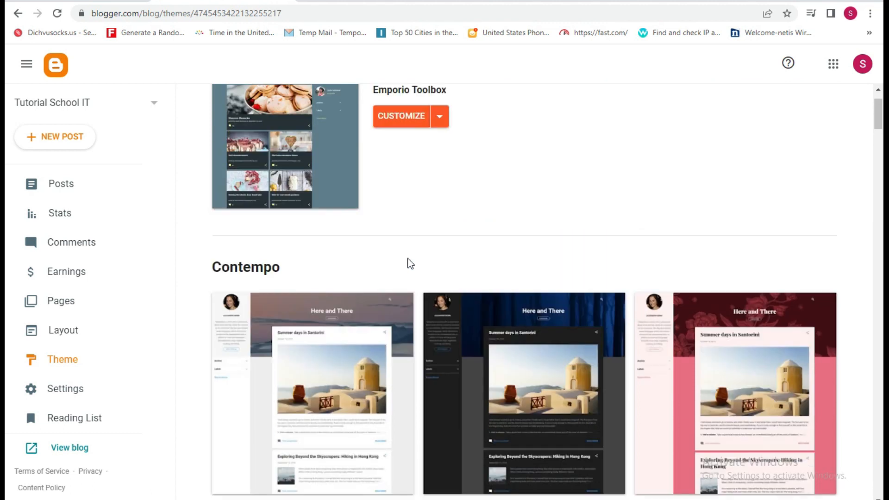
{"action": "scroll", "coordinate": [410, 262], "scroll_direction": "up", "scroll_amount": 1}
{"action": "scroll", "coordinate": [410, 264], "scroll_direction": "down", "scroll_amount": 15}
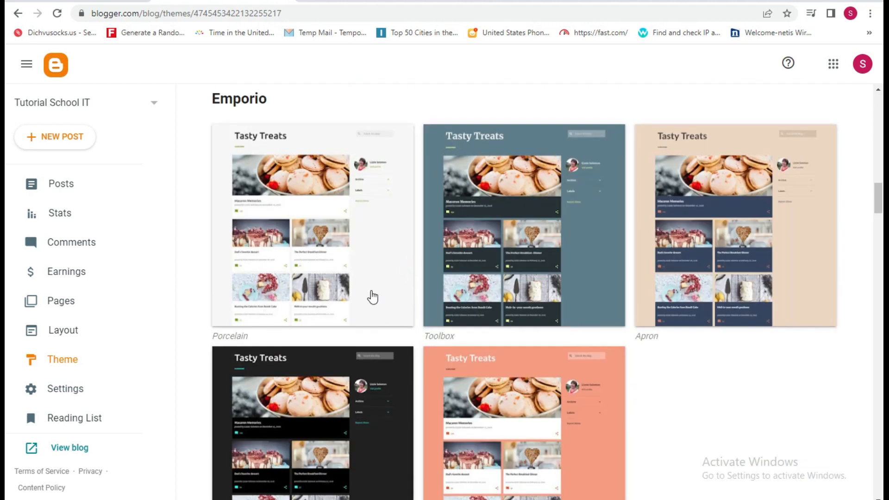
Examine the blog's settings, including the title, privacy, publishing, comments, email and formatting sections.
{"action": "left_click", "coordinate": [60, 396]}
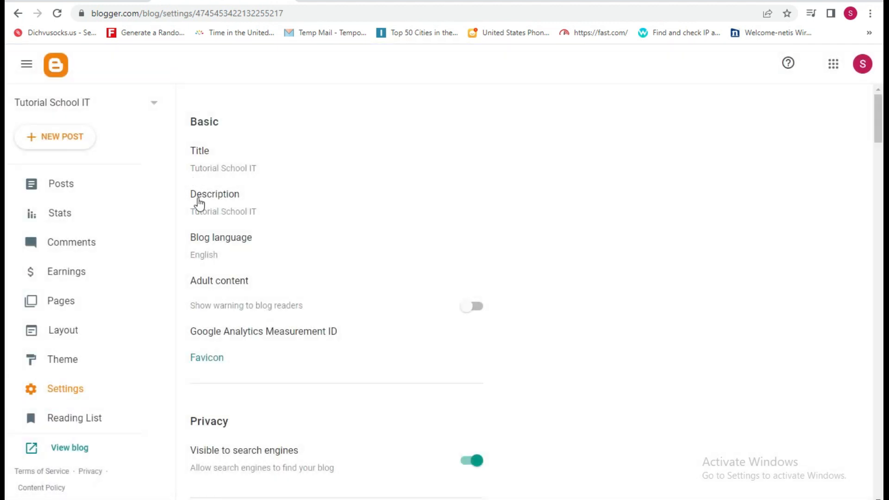
{"action": "left_click", "coordinate": [224, 170]}
{"action": "left_click", "coordinate": [490, 336]}
{"action": "scroll", "coordinate": [233, 299], "scroll_direction": "down", "scroll_amount": 5}
{"action": "scroll", "coordinate": [236, 298], "scroll_direction": "down", "scroll_amount": 6}
{"action": "scroll", "coordinate": [227, 278], "scroll_direction": "up", "scroll_amount": 4}
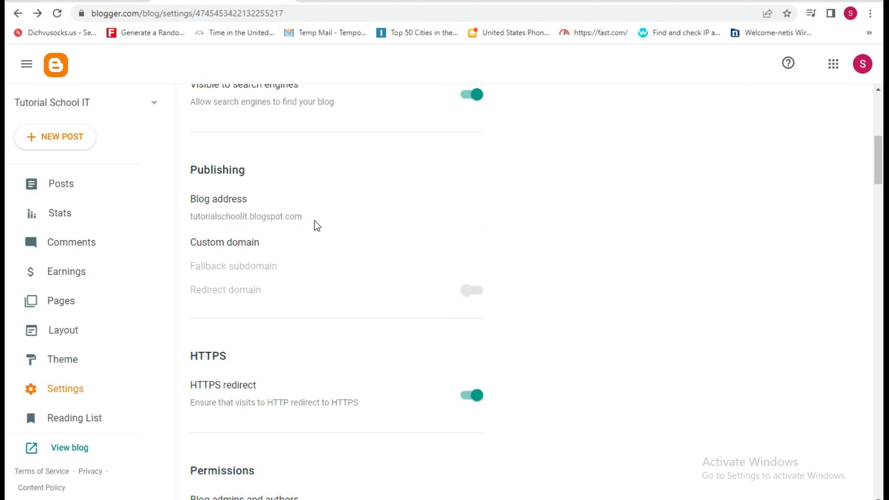
{"action": "scroll", "coordinate": [351, 295], "scroll_direction": "down", "scroll_amount": 20}
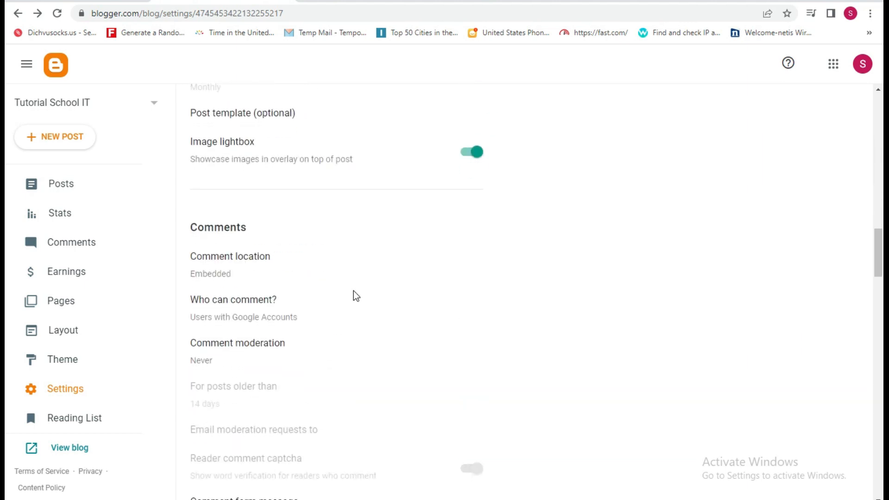
{"action": "scroll", "coordinate": [75, 407], "scroll_direction": "down", "scroll_amount": 2}
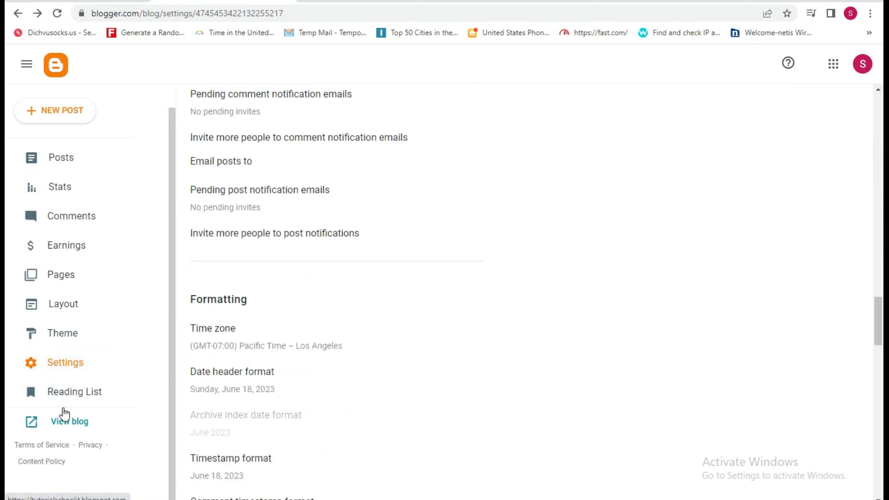
{"action": "scroll", "coordinate": [331, 347], "scroll_direction": "down", "scroll_amount": 4}
{"action": "scroll", "coordinate": [332, 343], "scroll_direction": "up", "scroll_amount": 20}
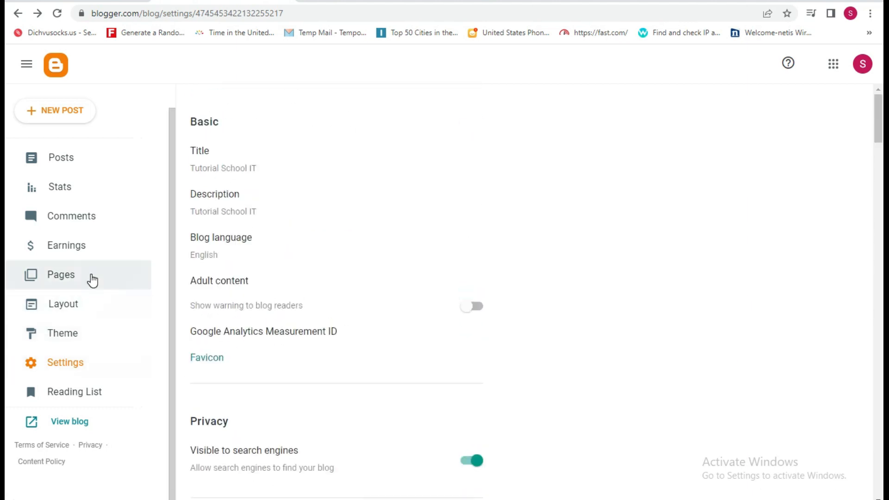
{"action": "left_click", "coordinate": [62, 335]}
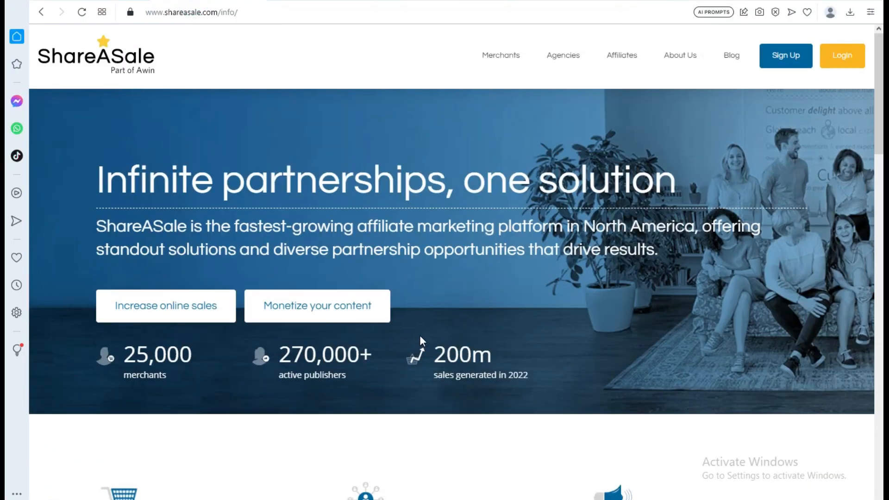
Examine the ShareASale home page and its Merchants, Agencies and Affiliates options.
{"action": "scroll", "coordinate": [420, 334], "scroll_direction": "down", "scroll_amount": 7}
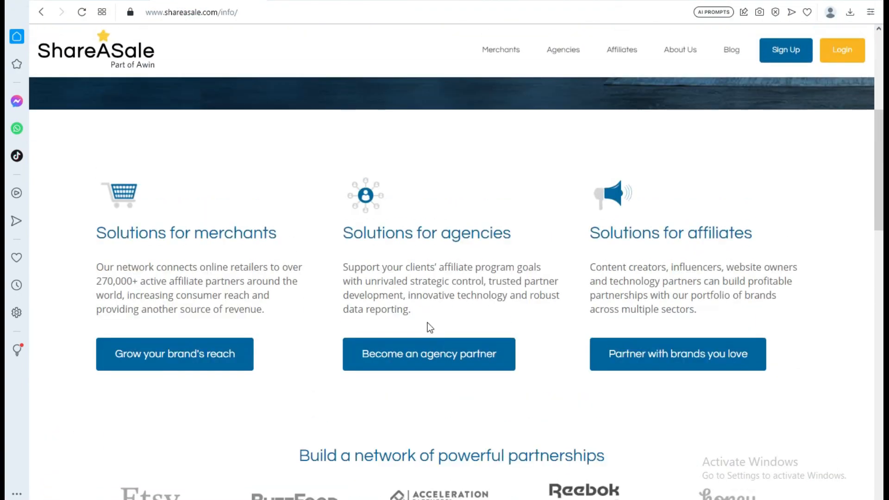
{"action": "scroll", "coordinate": [387, 317], "scroll_direction": "up", "scroll_amount": 7}
{"action": "mouse_move", "coordinate": [501, 59]}
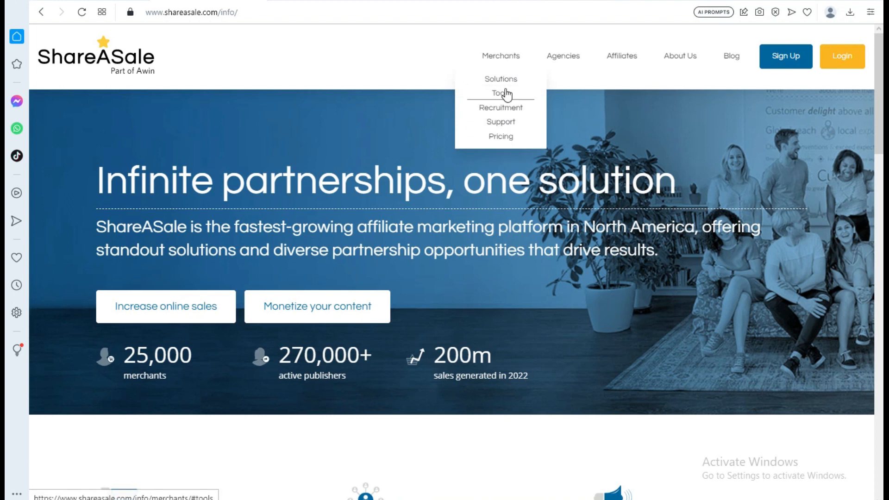
{"action": "mouse_move", "coordinate": [563, 61]}
{"action": "mouse_move", "coordinate": [620, 61]}
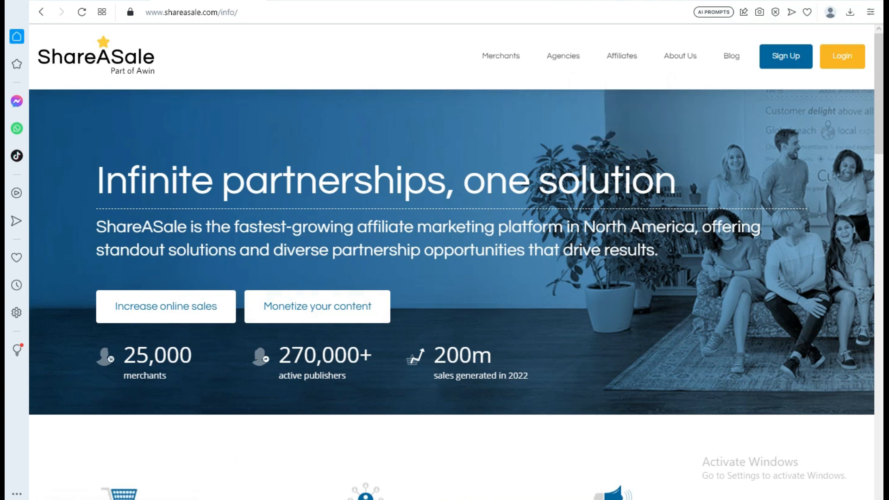
Switch to Chrome and check the backup and restore options for the current theme on the blog's theme page.
{"action": "mouse_move", "coordinate": [229, 499]}
{"action": "left_click", "coordinate": [228, 459]}
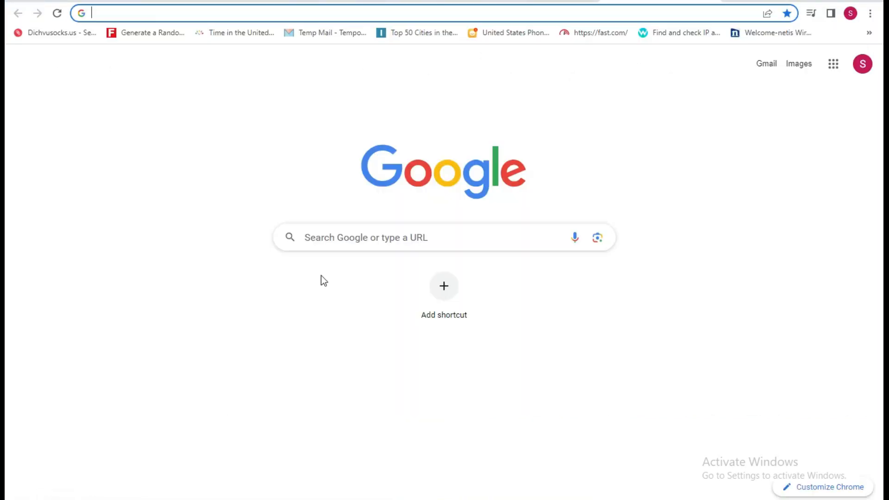
{"action": "left_click", "coordinate": [90, 2]}
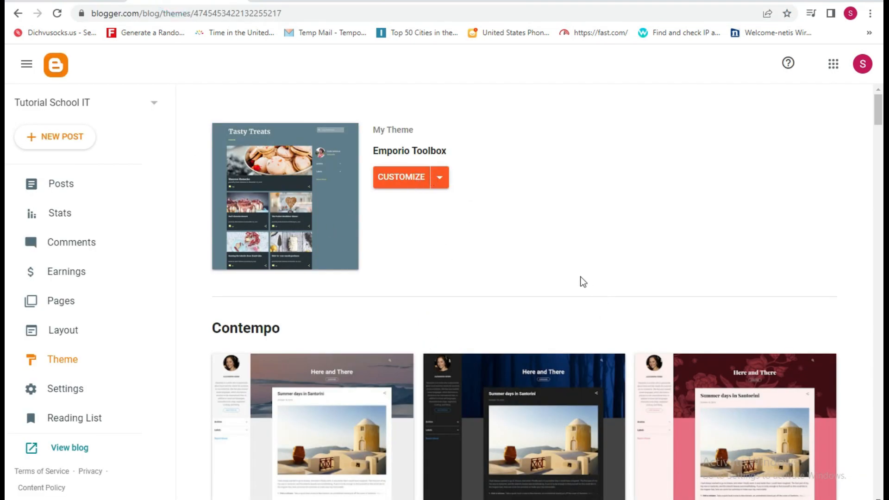
{"action": "left_click", "coordinate": [439, 179]}
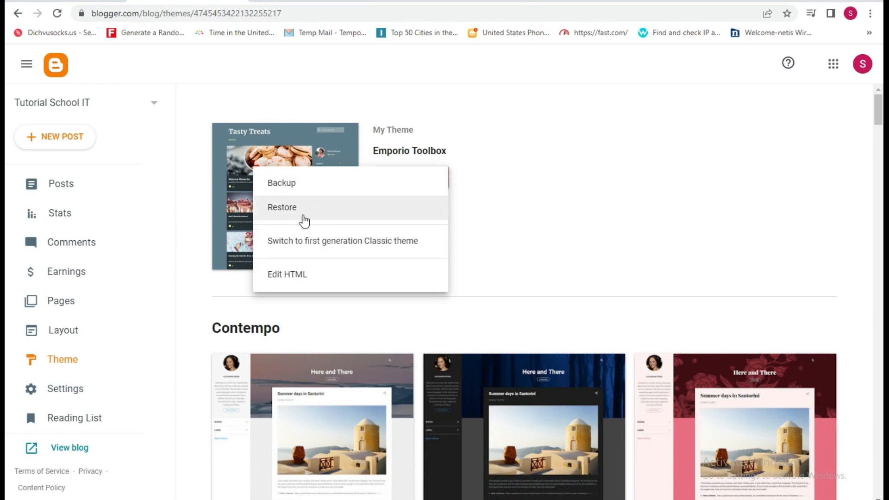
{"action": "left_click", "coordinate": [535, 240]}
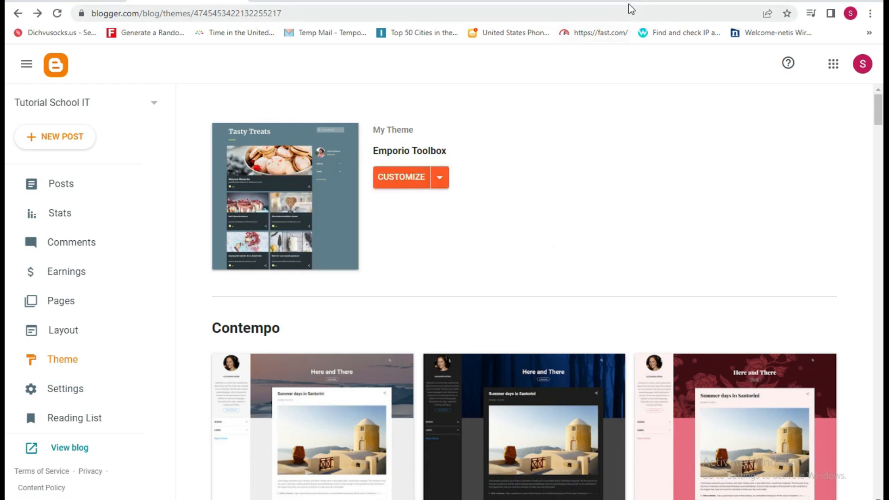
Download the free version of the NeedMag template from the SoraTemplates page, dismissing the ad that interrupts.
{"action": "left_click", "coordinate": [553, 1]}
{"action": "scroll", "coordinate": [430, 294], "scroll_direction": "up", "scroll_amount": 5}
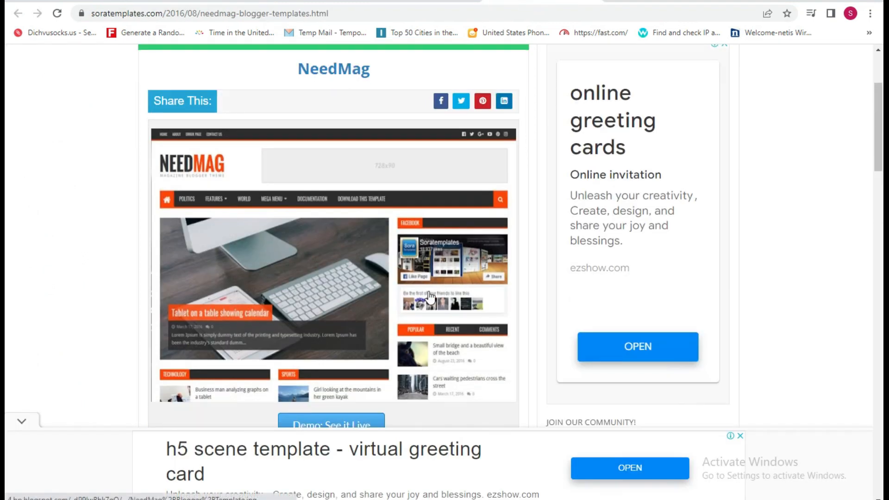
{"action": "scroll", "coordinate": [430, 295], "scroll_direction": "down", "scroll_amount": 10}
{"action": "scroll", "coordinate": [403, 313], "scroll_direction": "up", "scroll_amount": 6}
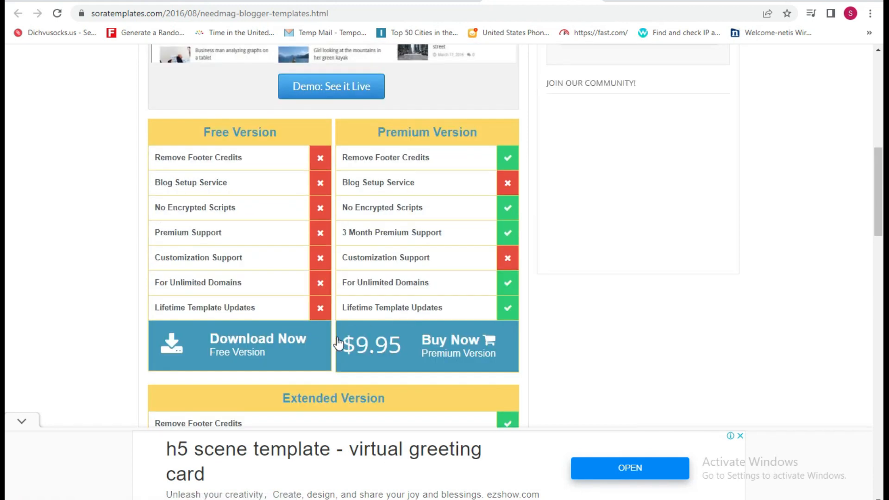
{"action": "left_click", "coordinate": [245, 347]}
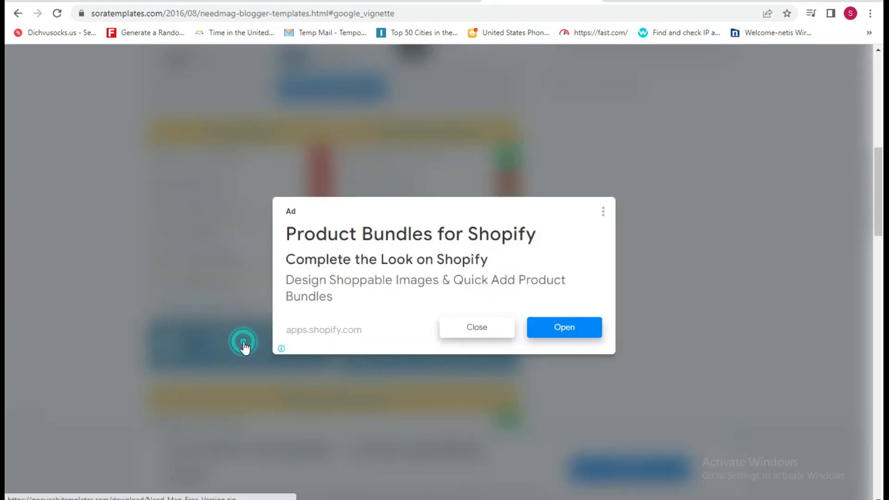
{"action": "left_click", "coordinate": [477, 336]}
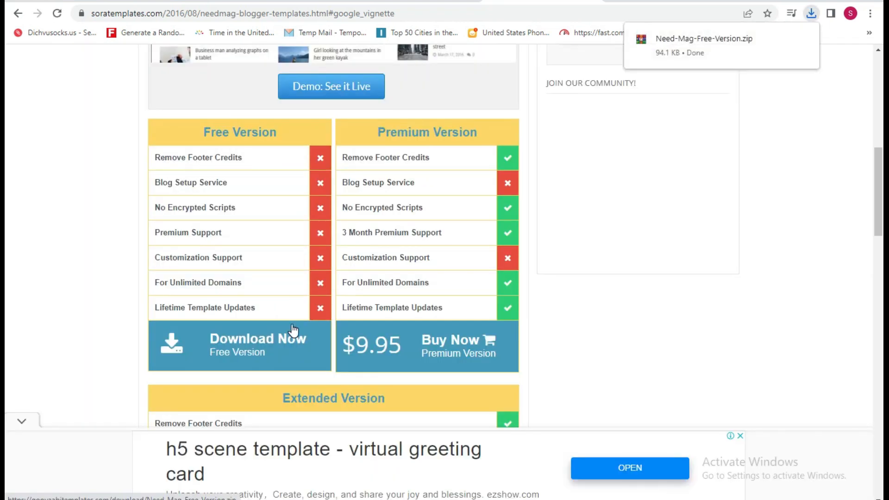
Open the Need-Mag-Free-Version.zip archive and extract the Need Mag Free Version XML file into the Downloads folder.
{"action": "left_click", "coordinate": [725, 48]}
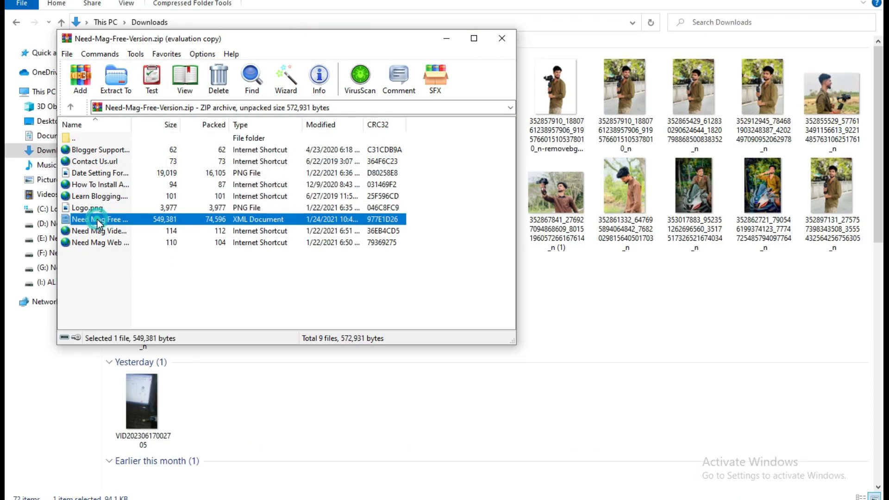
{"action": "left_click_drag", "start_coordinate": [98, 222], "coordinate": [621, 331]}
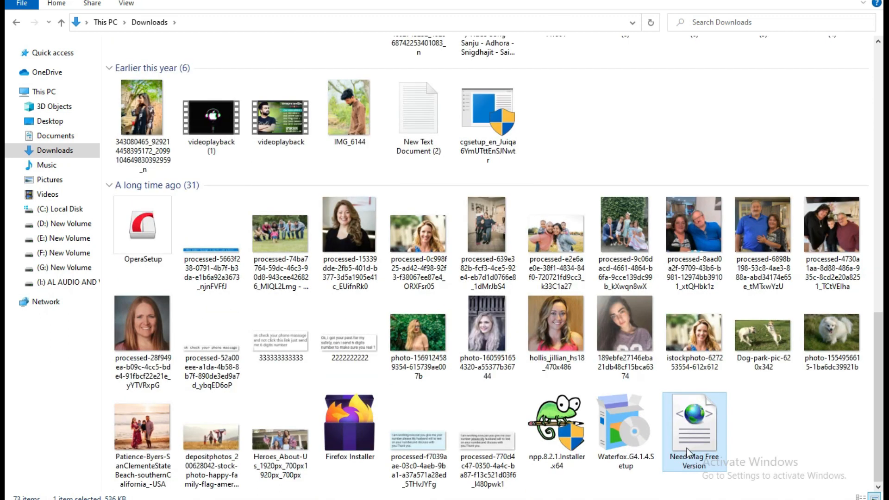
{"action": "left_click_drag", "start_coordinate": [687, 448], "coordinate": [551, 150]}
{"action": "left_click", "coordinate": [761, 429]}
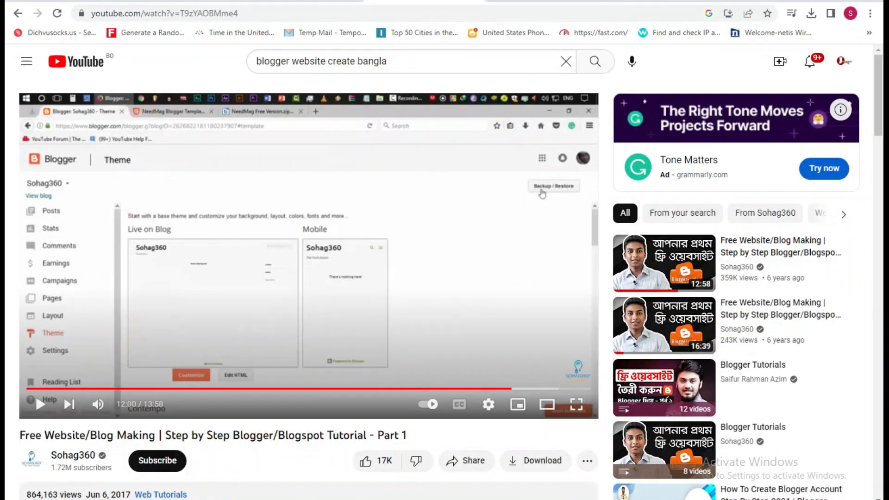
Restore the blog's theme in Blogger by uploading the extracted Need Mag Free Version XML file.
{"action": "left_click", "coordinate": [160, 1]}
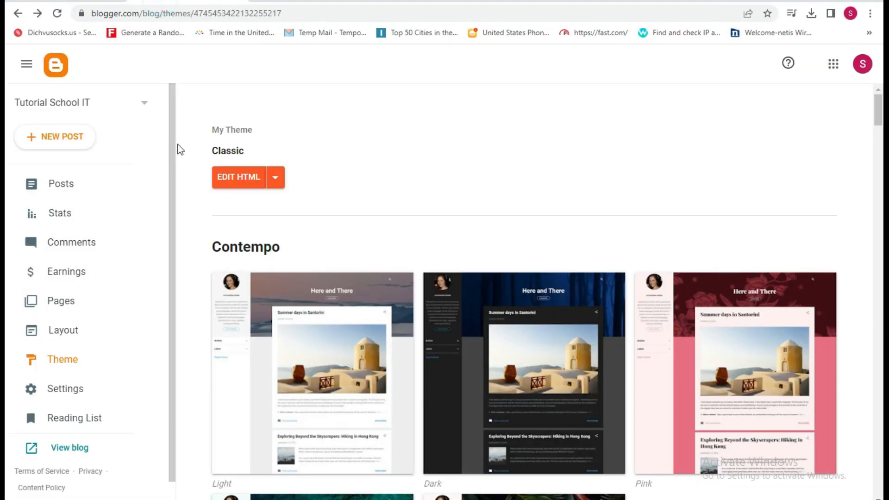
{"action": "left_click", "coordinate": [275, 178]}
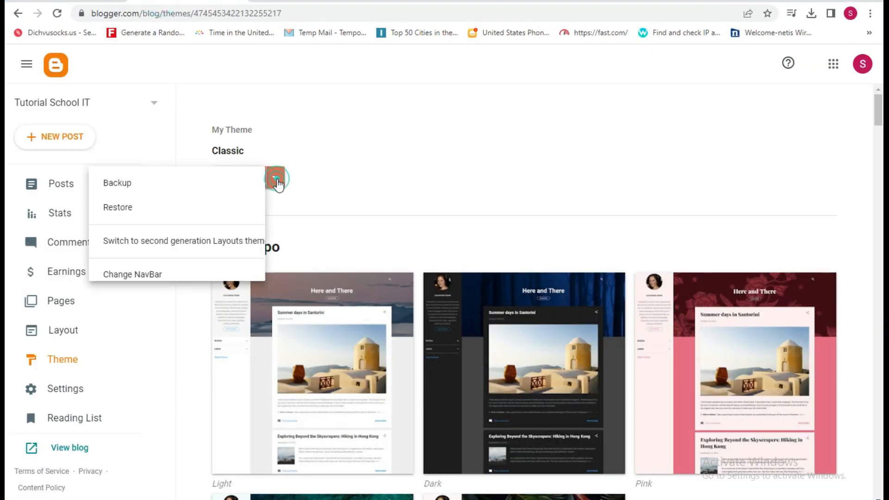
{"action": "left_click", "coordinate": [145, 218]}
{"action": "left_click", "coordinate": [517, 311]}
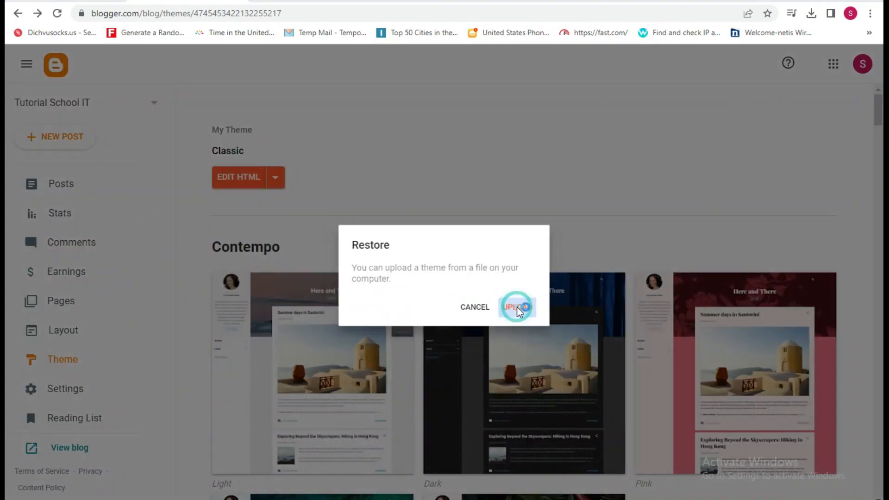
{"action": "left_click", "coordinate": [156, 227]}
{"action": "left_click", "coordinate": [478, 368]}
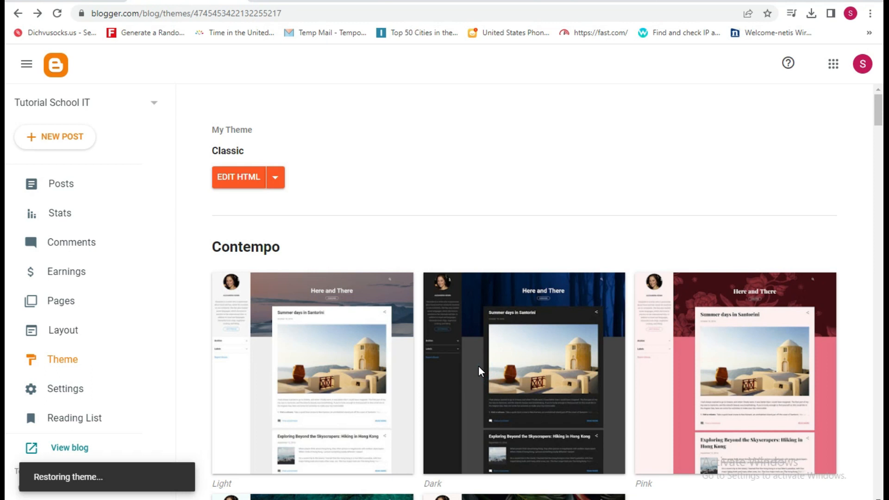
Review the uploaded theme's layout gadgets, the blog's posts list and the theme page with its available themes.
{"action": "left_click", "coordinate": [57, 329]}
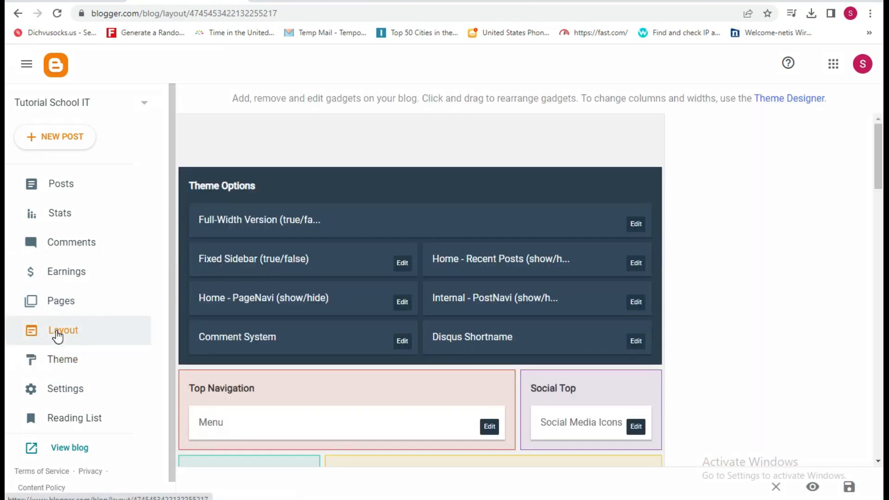
{"action": "scroll", "coordinate": [401, 282], "scroll_direction": "down", "scroll_amount": 15}
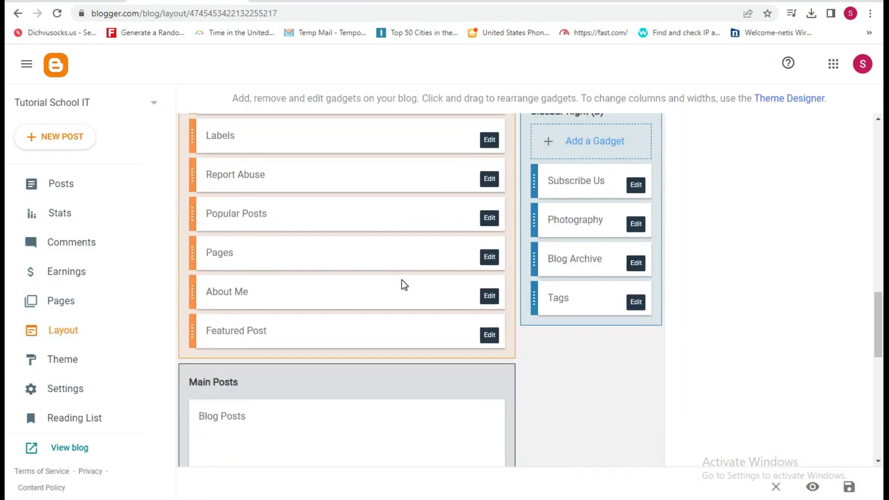
{"action": "scroll", "coordinate": [401, 279], "scroll_direction": "down", "scroll_amount": 8}
{"action": "scroll", "coordinate": [402, 280], "scroll_direction": "up", "scroll_amount": 12}
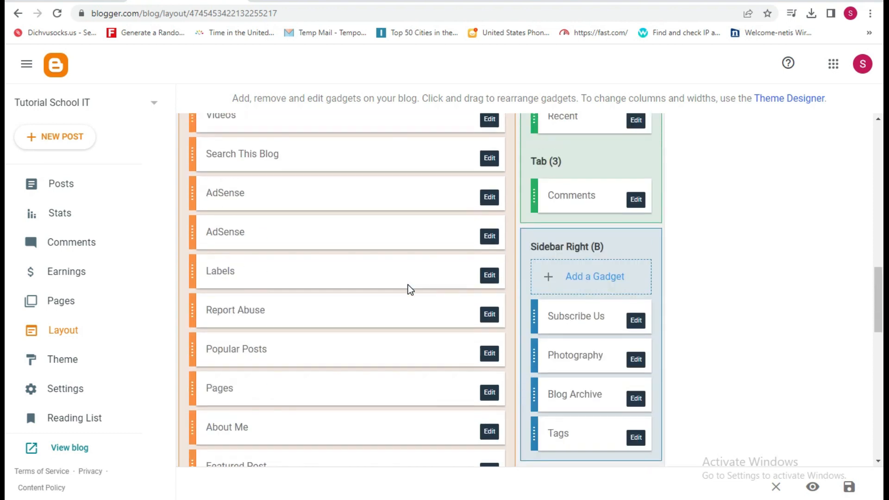
{"action": "scroll", "coordinate": [409, 291], "scroll_direction": "up", "scroll_amount": 10}
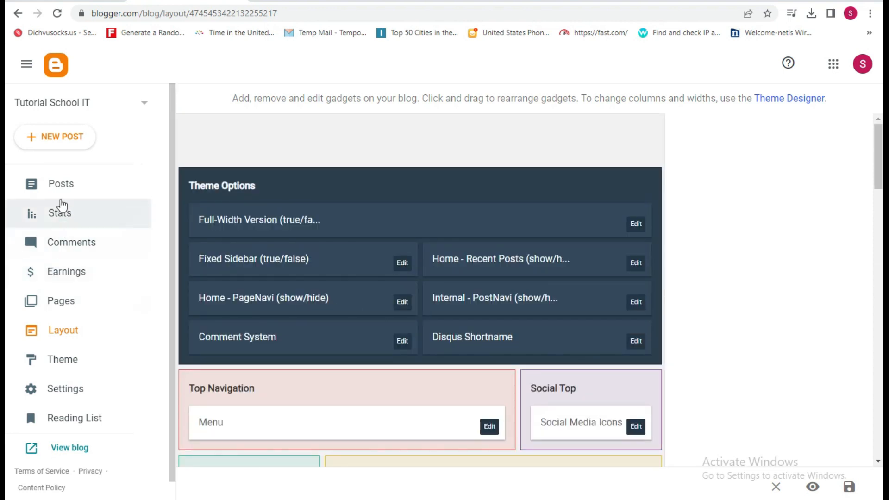
{"action": "left_click", "coordinate": [60, 183]}
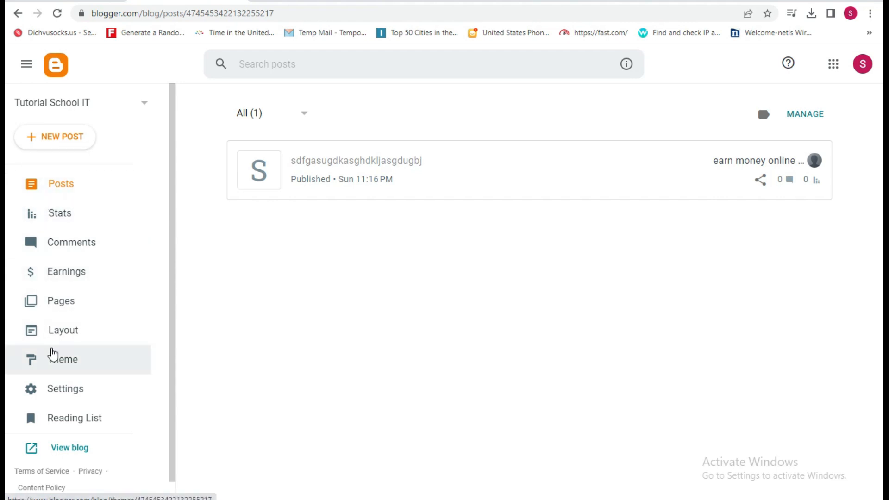
{"action": "left_click", "coordinate": [60, 361]}
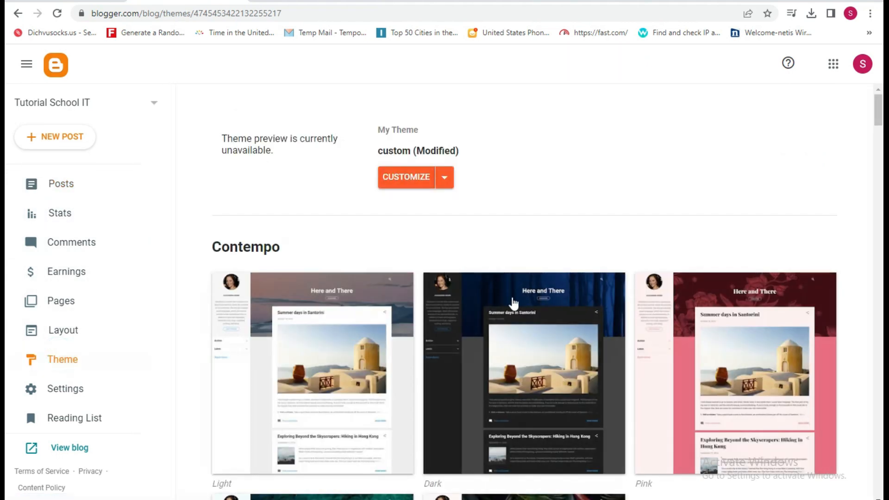
{"action": "scroll", "coordinate": [456, 256], "scroll_direction": "down", "scroll_amount": 20}
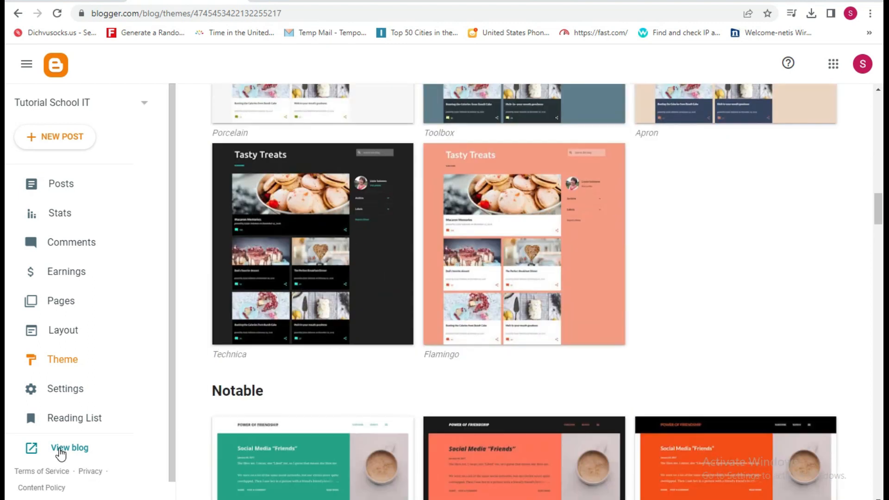
View the live blog and examine its home page from the header and social icons to the footer.
{"action": "left_click", "coordinate": [60, 448]}
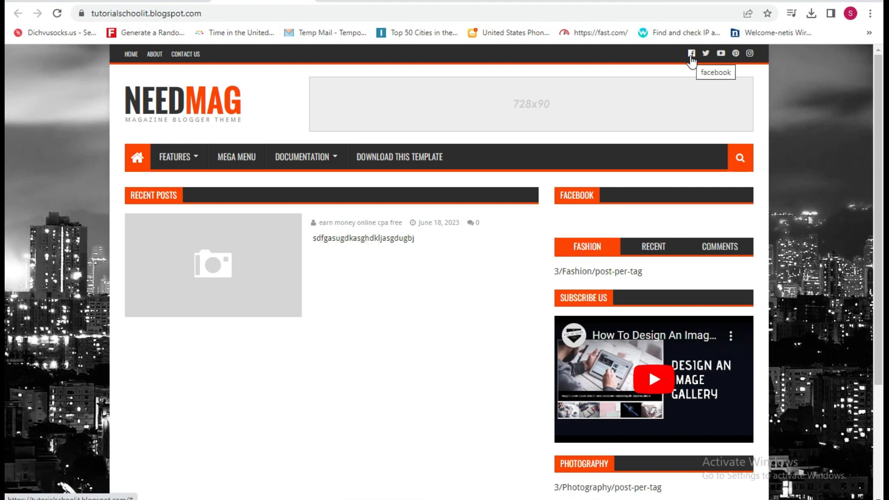
{"action": "scroll", "coordinate": [567, 259], "scroll_direction": "down", "scroll_amount": 3}
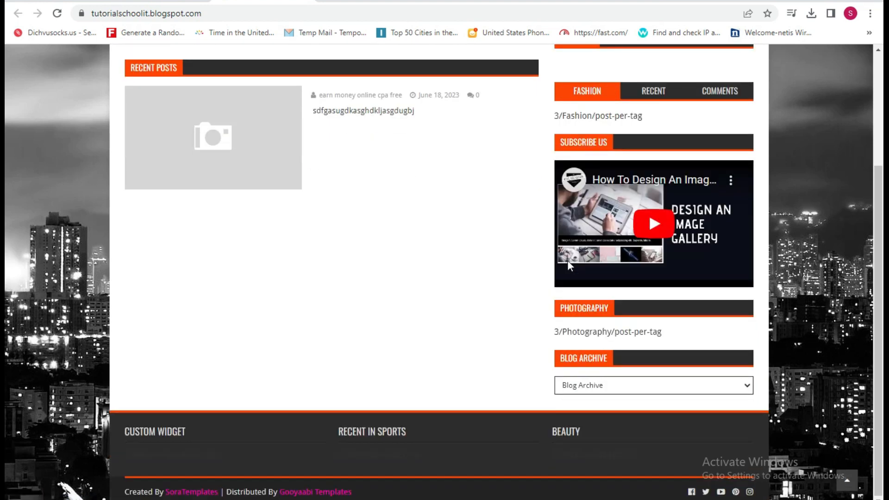
{"action": "scroll", "coordinate": [569, 262], "scroll_direction": "up", "scroll_amount": 3}
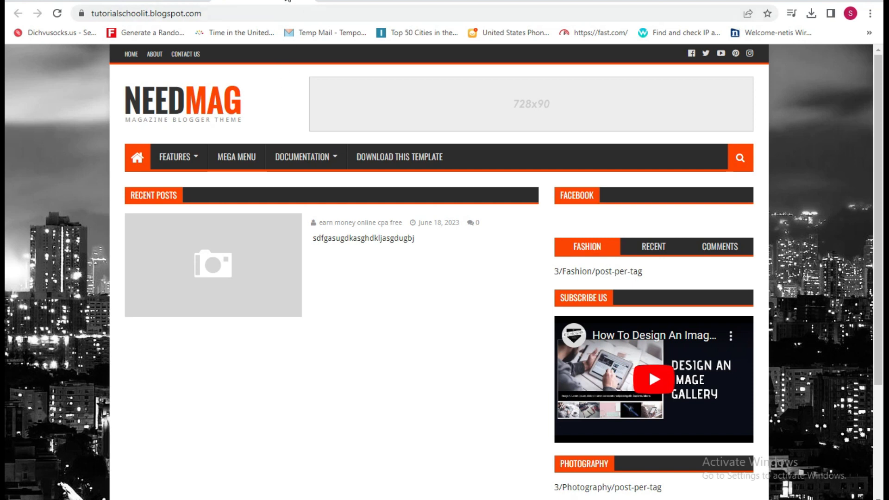
Return to the blog's dashboard and examine the layout sections from Theme Options through the main menu and widgets to Social Footer.
{"action": "left_click", "coordinate": [157, 1]}
{"action": "scroll", "coordinate": [518, 233], "scroll_direction": "up", "scroll_amount": 19}
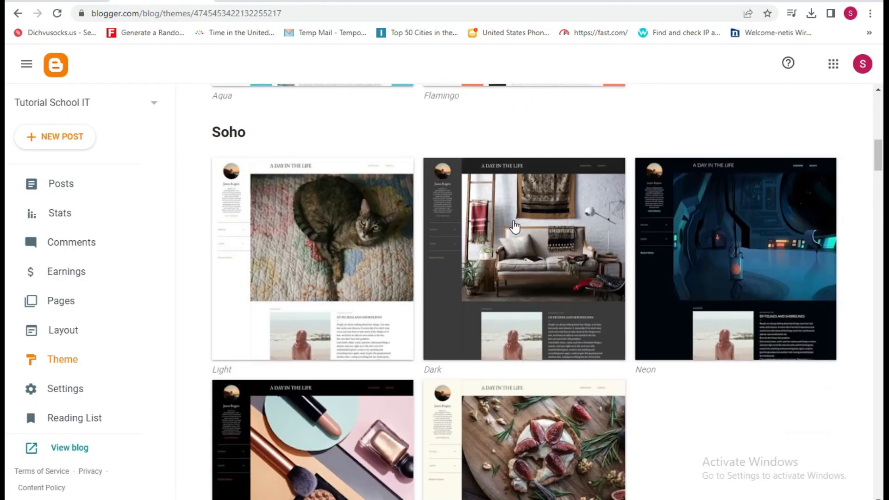
{"action": "scroll", "coordinate": [514, 226], "scroll_direction": "up", "scroll_amount": 3}
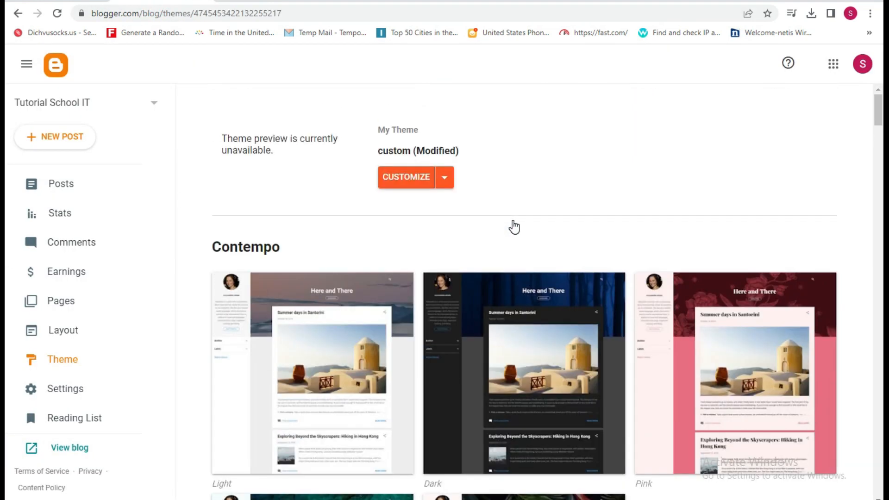
{"action": "left_click", "coordinate": [65, 329]}
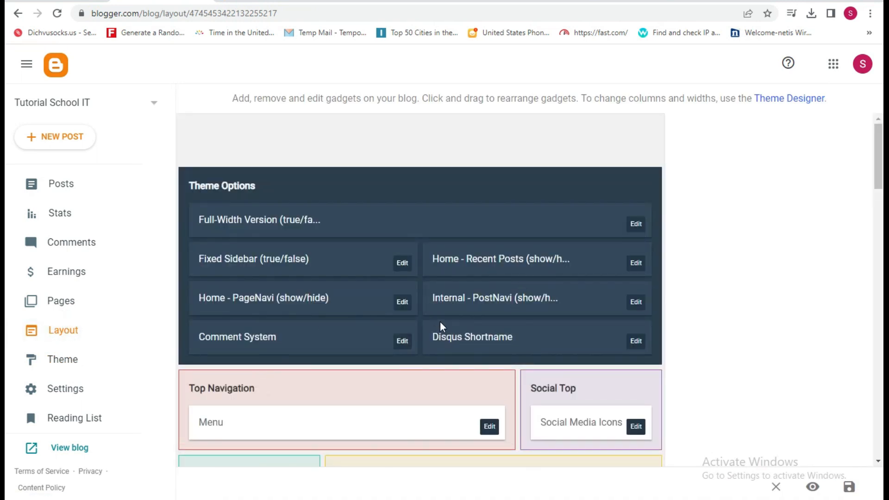
{"action": "scroll", "coordinate": [439, 317], "scroll_direction": "down", "scroll_amount": 15}
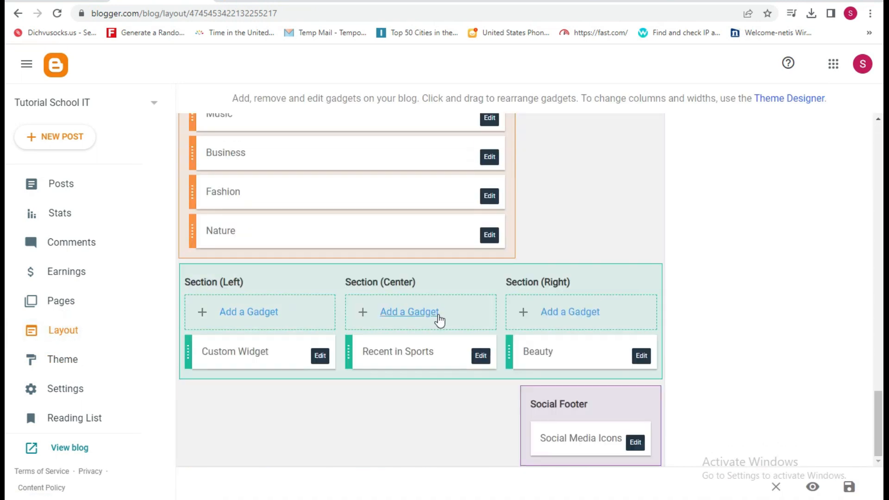
{"action": "scroll", "coordinate": [439, 319], "scroll_direction": "up", "scroll_amount": 15}
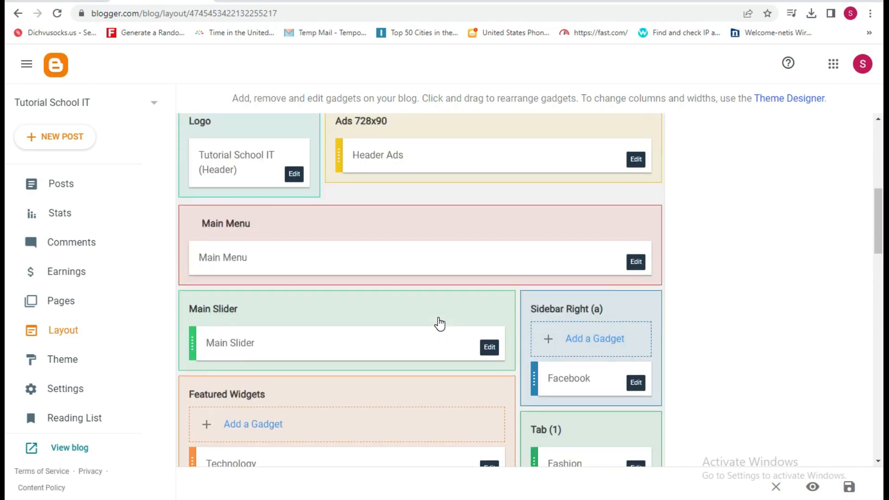
{"action": "scroll", "coordinate": [439, 324], "scroll_direction": "up", "scroll_amount": 5}
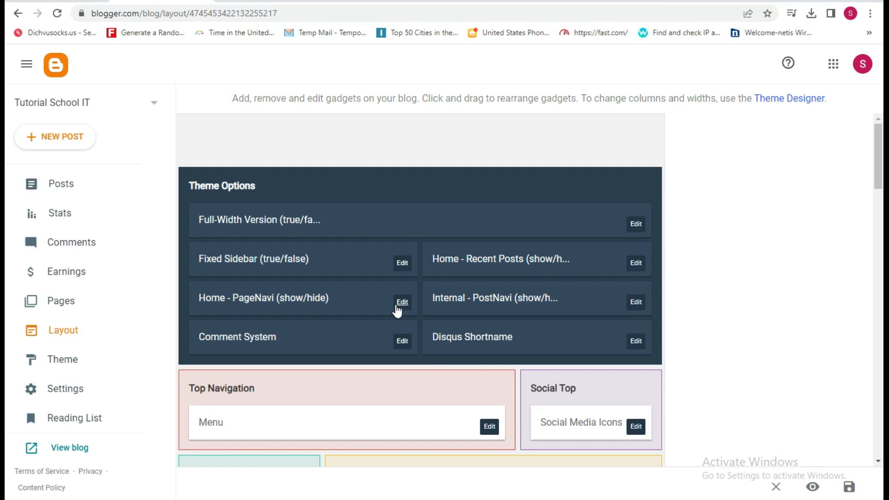
{"action": "scroll", "coordinate": [397, 308], "scroll_direction": "down", "scroll_amount": 10}
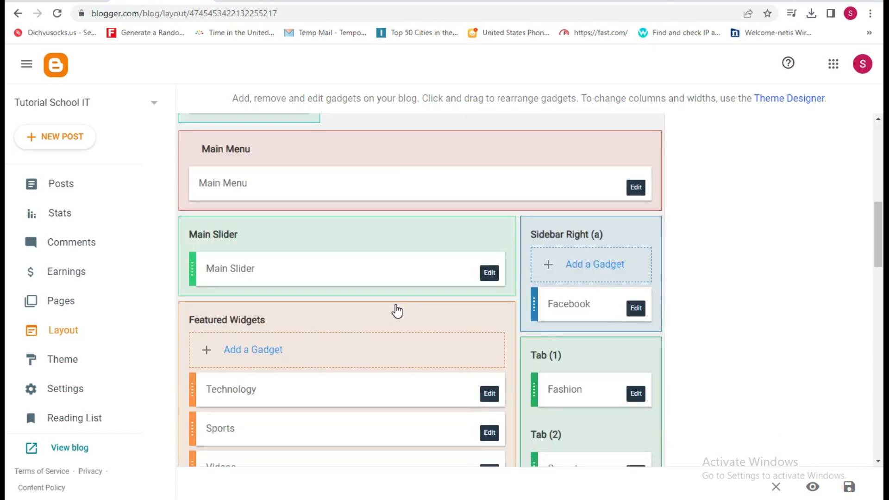